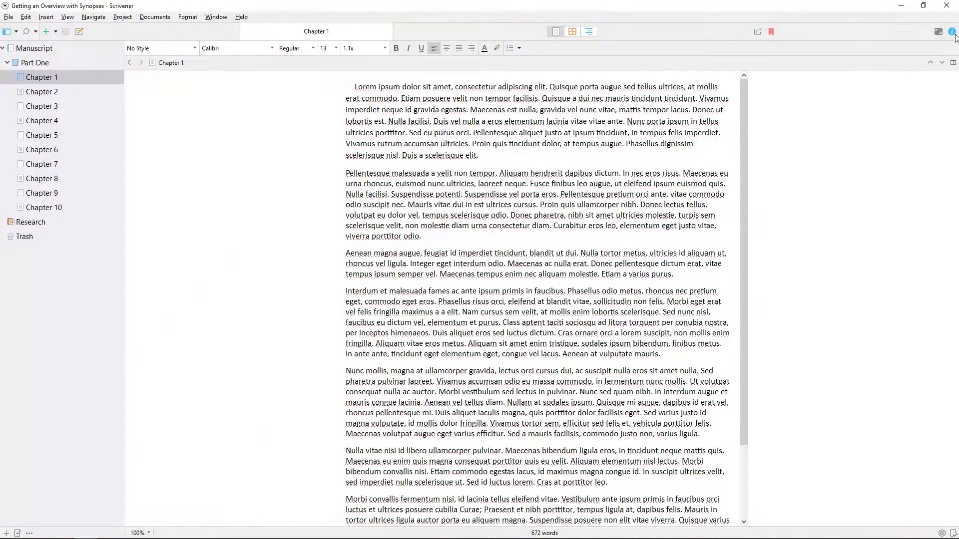
# - Show the Inspector, add IMG_1729 to Research with a text synopsis, then reselect Chapter 1
pyautogui.click(951, 31)
pyautogui.click(864, 116)
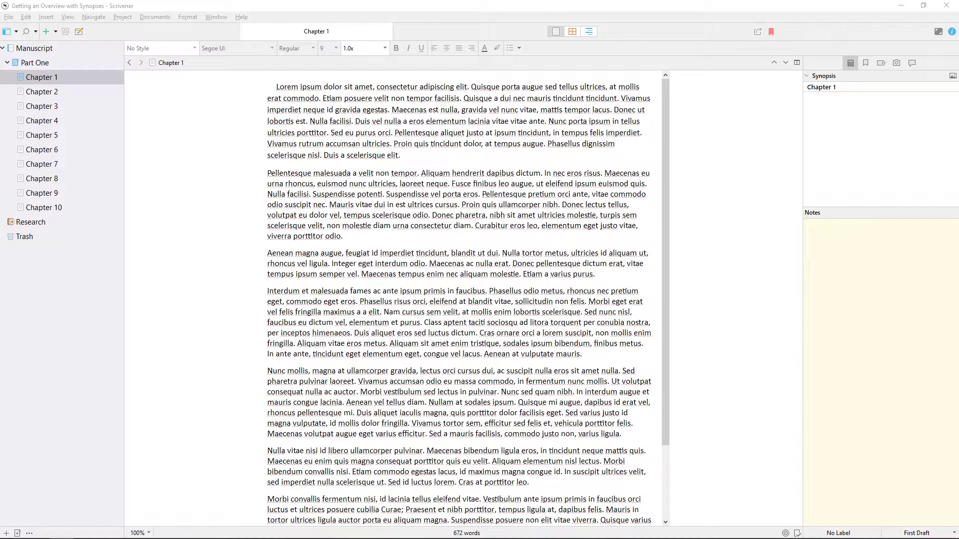
pyautogui.moveTo(50, 190); pyautogui.dragTo(6, 226)
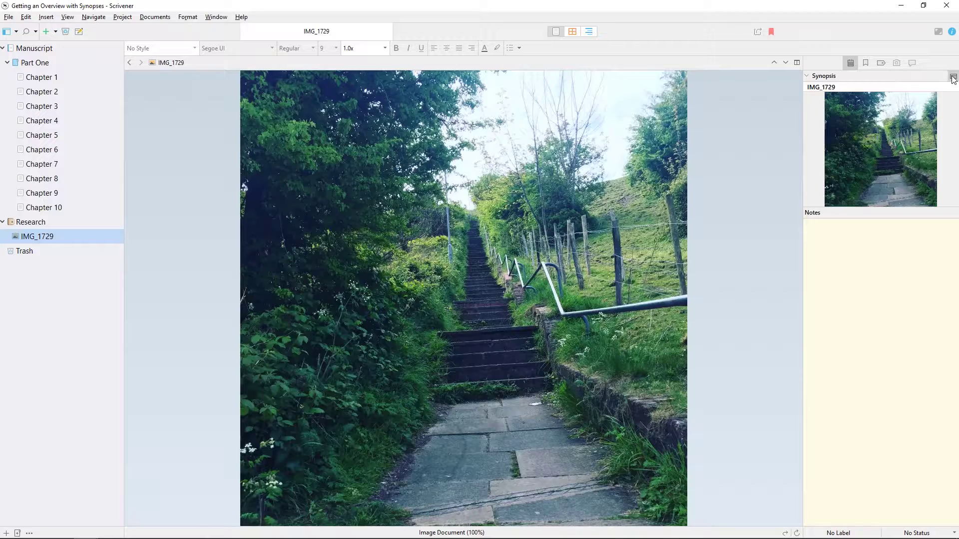
pyautogui.click(953, 78)
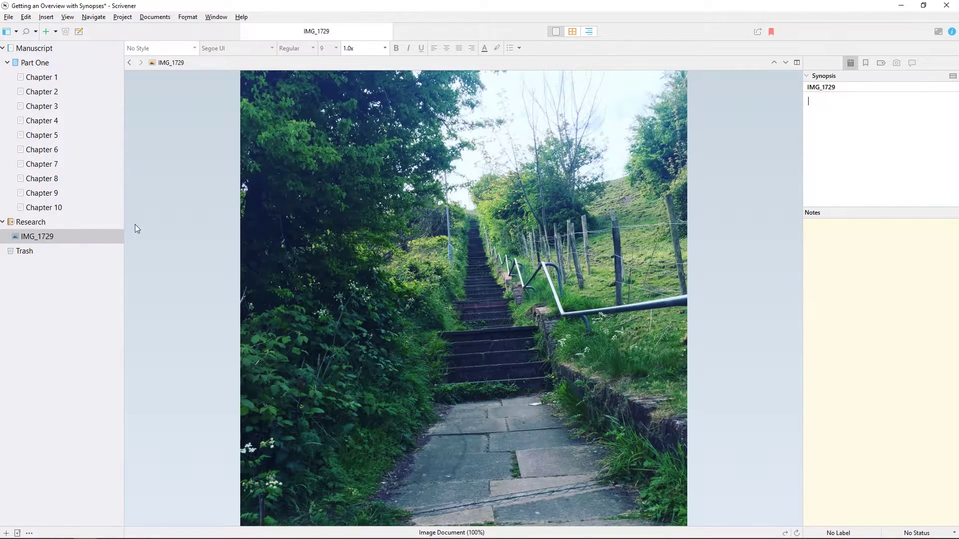
pyautogui.click(39, 81)
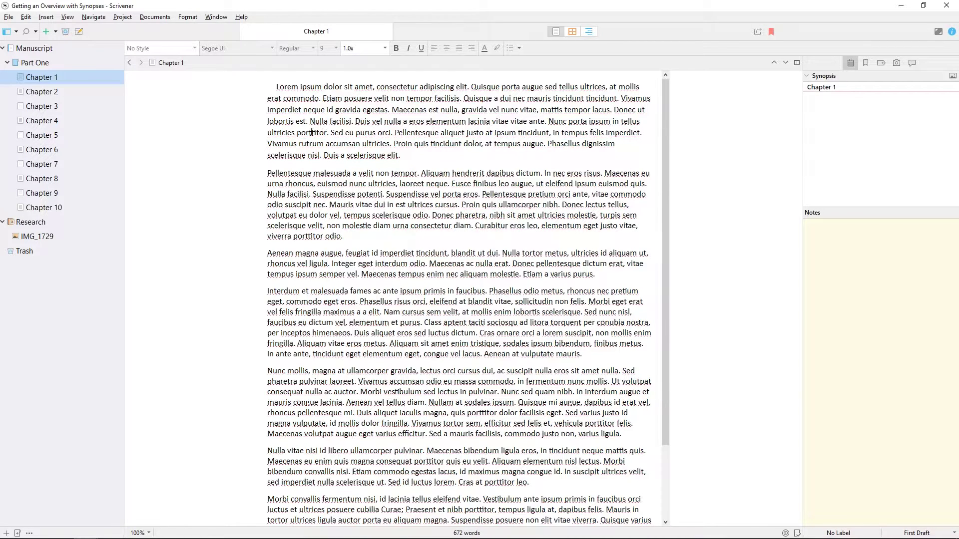
# - On Part One's corkboard, set Chapter 1's card synopsis to 'Smythe discovers a terrible secret in his apartment.'
pyautogui.click(59, 64)
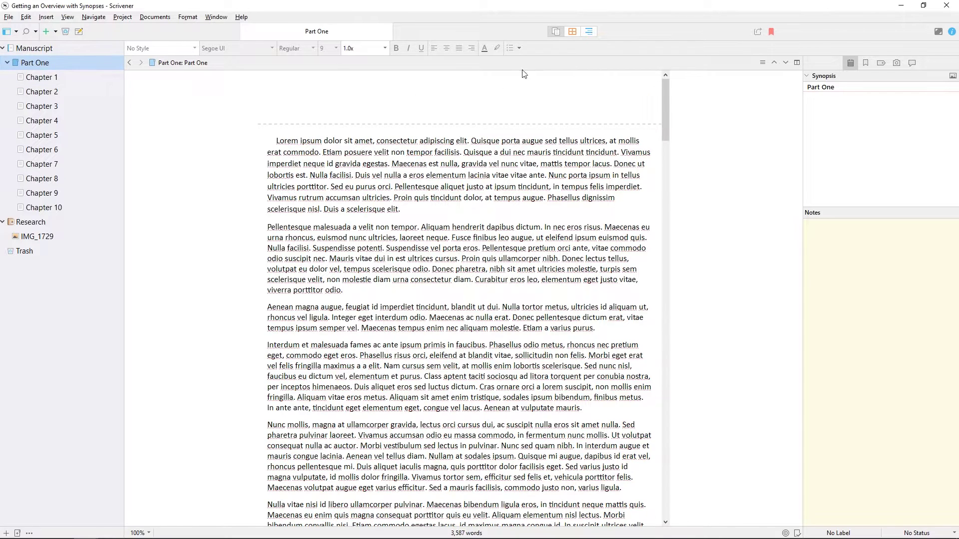
pyautogui.click(577, 33)
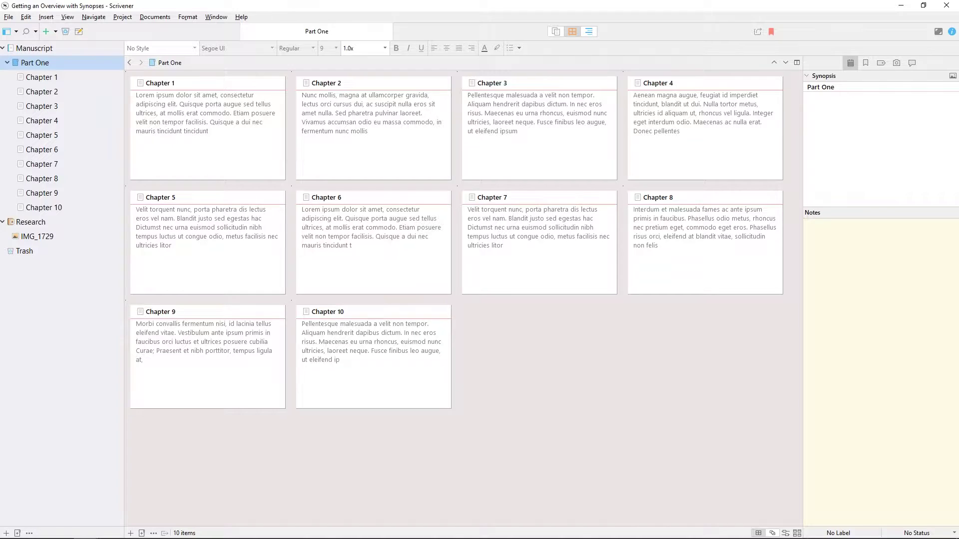
pyautogui.doubleClick(232, 136)
pyautogui.press('BackSpace')
pyautogui.write('Smythe discovers a ter')
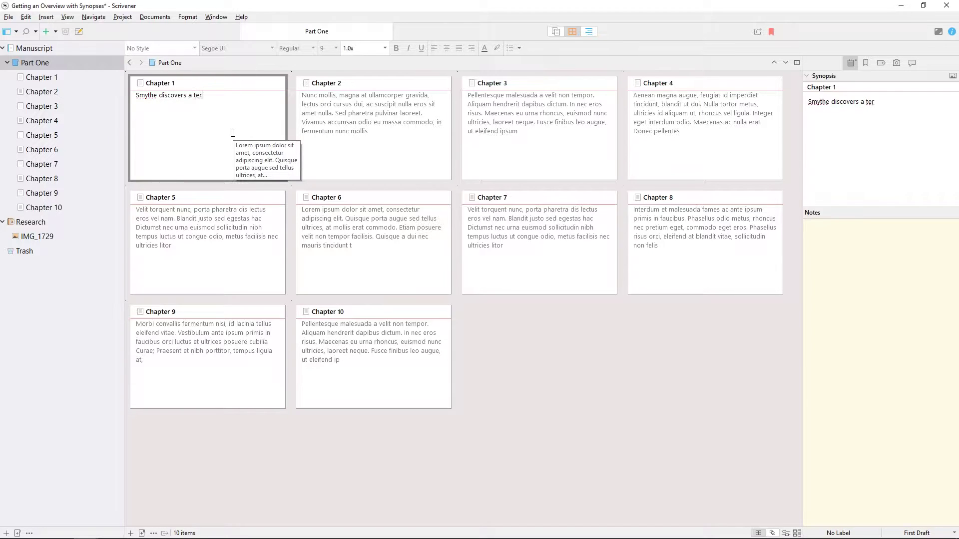
pyautogui.write('rible secret in his apartment.')
pyautogui.press('Escape')
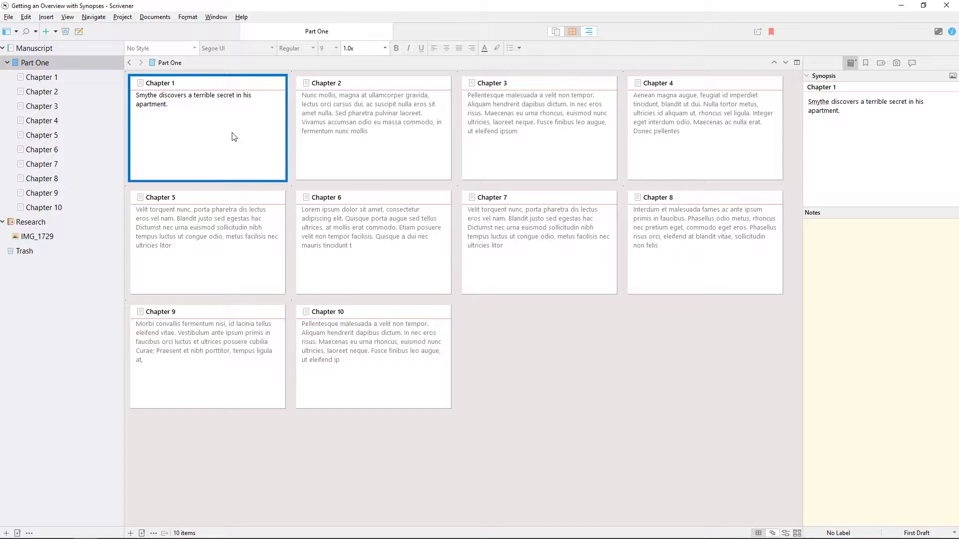
# - In Outliner, enter 'Augustine visits her father's grave.' as Chapter 2's synopsis, then return to Corkboard
pyautogui.click(589, 32)
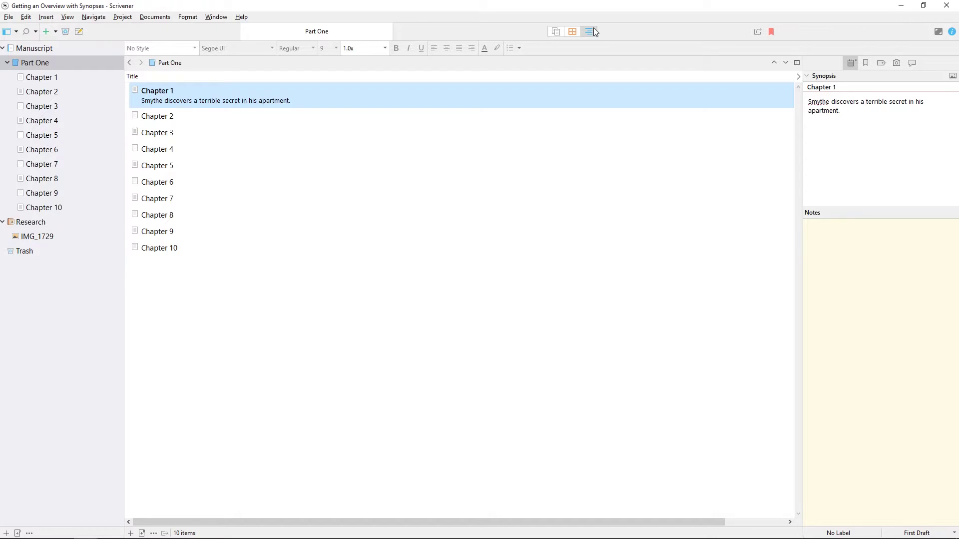
pyautogui.click(173, 117)
pyautogui.click(173, 115)
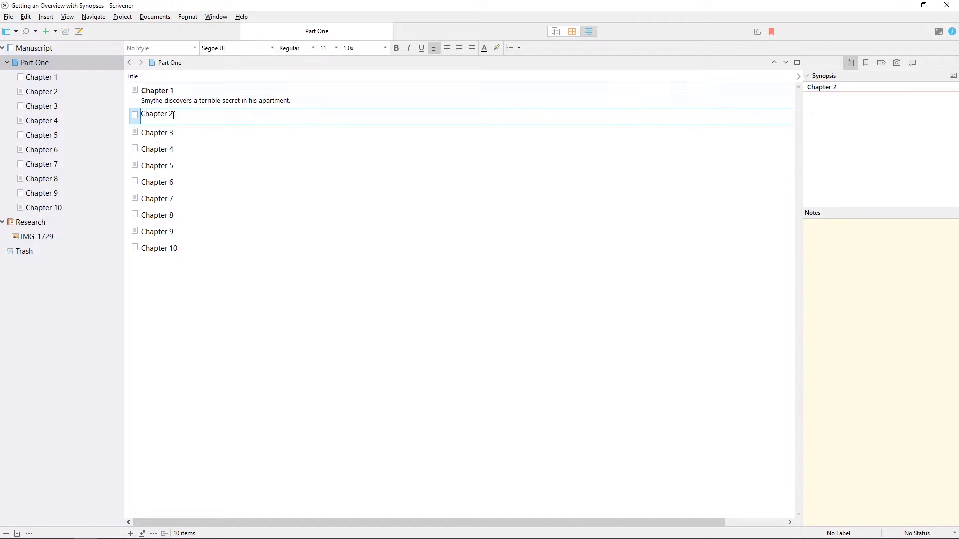
pyautogui.press('Tab')
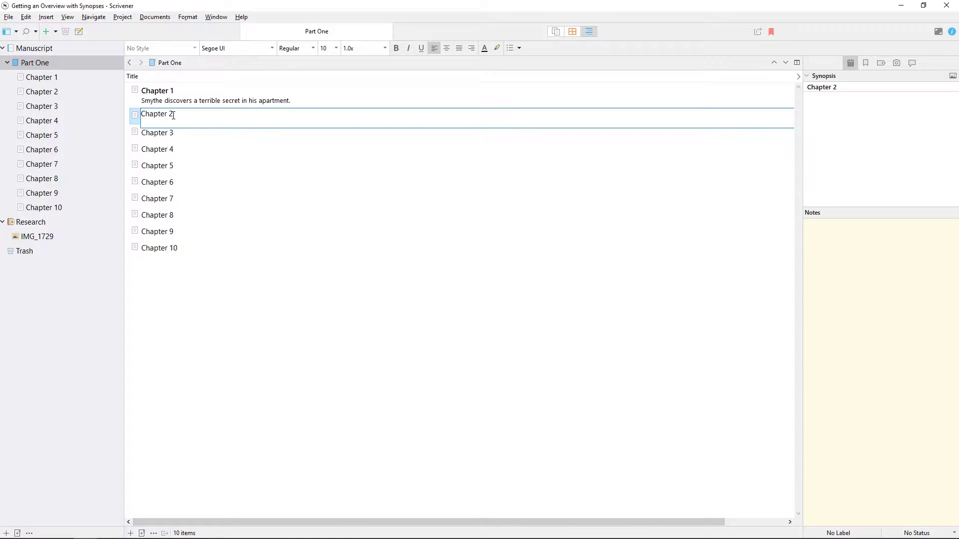
pyautogui.write("Augustine visits her father's grave.")
pyautogui.press('Return')
pyautogui.click(575, 32)
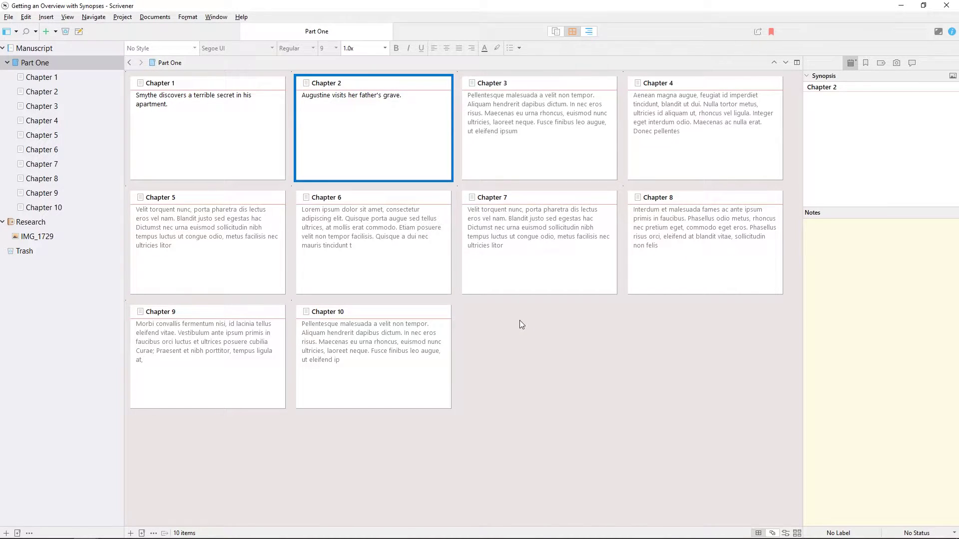
# - Hide the Inspector and read Chapters 1 and 2 together as continuous text
pyautogui.click(953, 32)
pyautogui.click(52, 80)
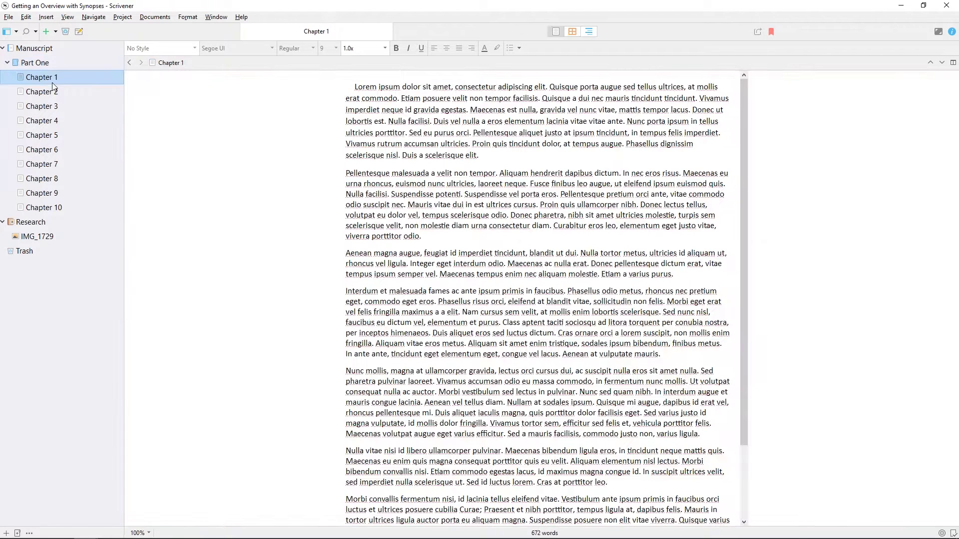
pyautogui.keyDown('shift'); pyautogui.click(56, 91); pyautogui.keyUp('shift')
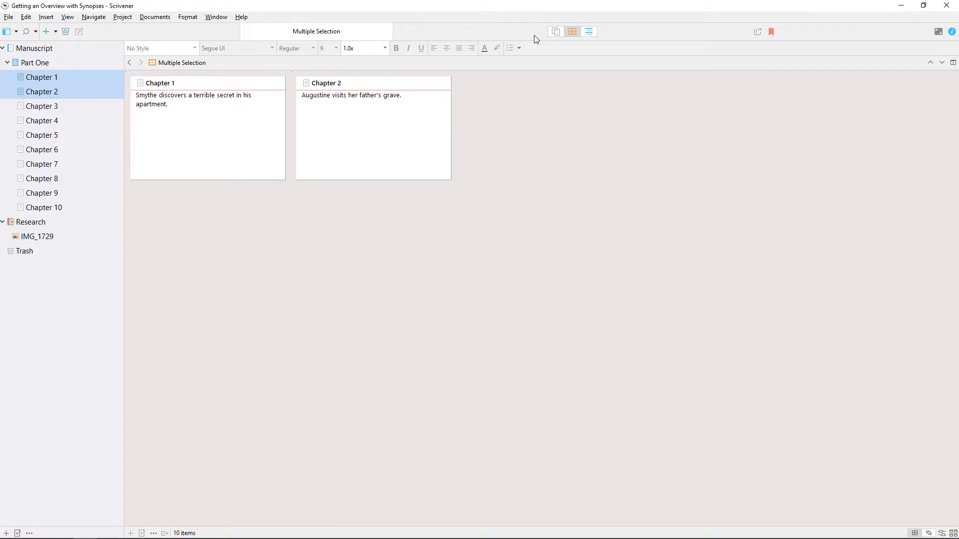
pyautogui.click(555, 31)
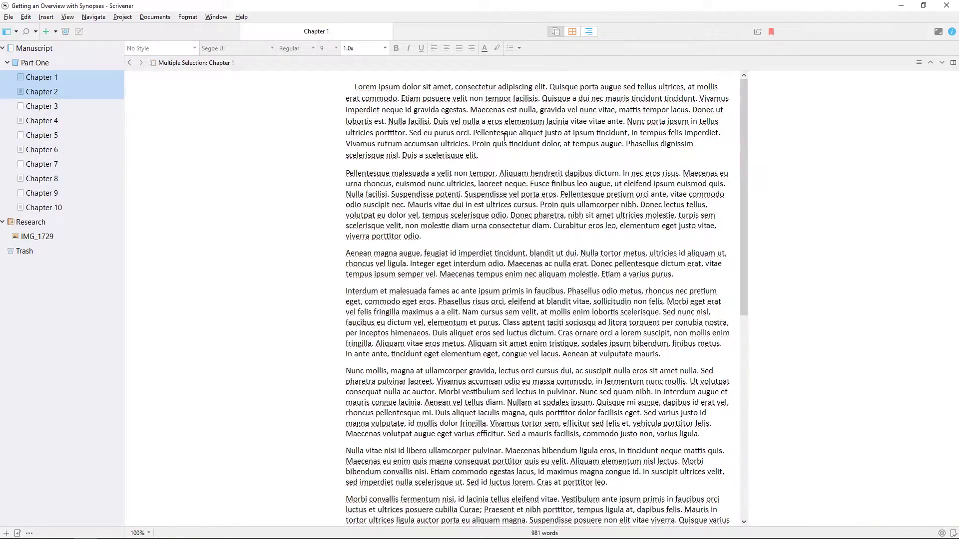
# - Reopen the Inspector and continue Chapter 3's synopsis with 'from his old friend Dewsb'
pyautogui.click(951, 33)
pyautogui.hotkey('ctrl', 'Down')
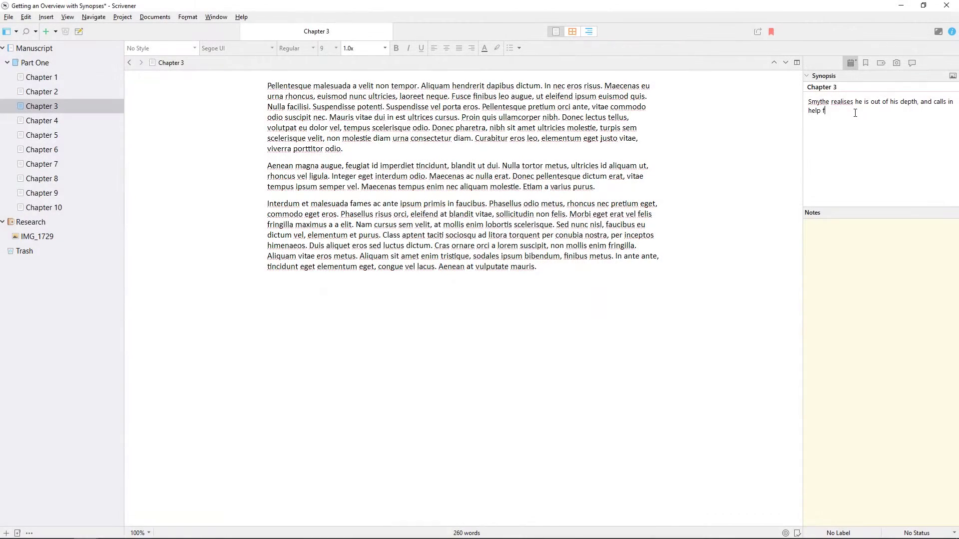
pyautogui.write('from his old friend Dewsbury.')
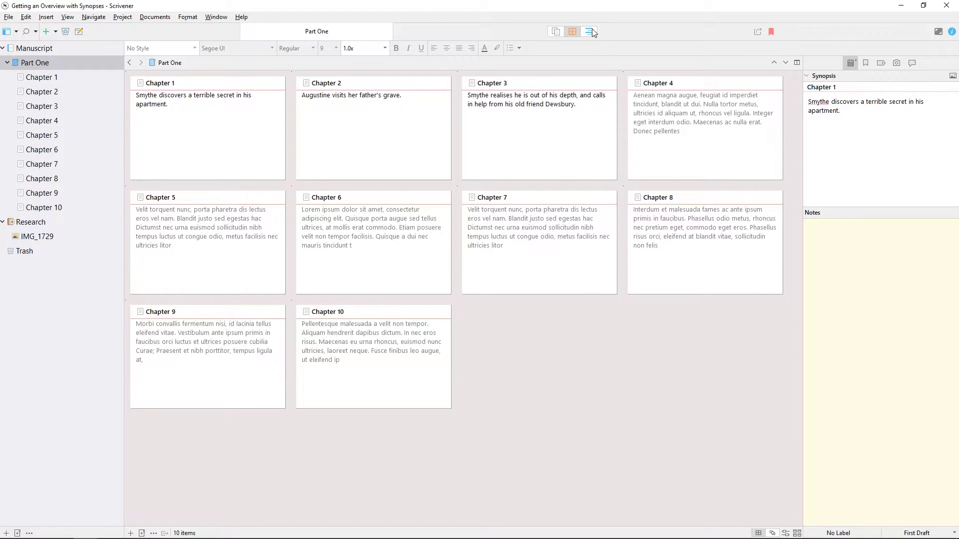
# - Check Chapter 3's row in Outliner, then return Part One to the corkboard with nothing selected
pyautogui.click(589, 31)
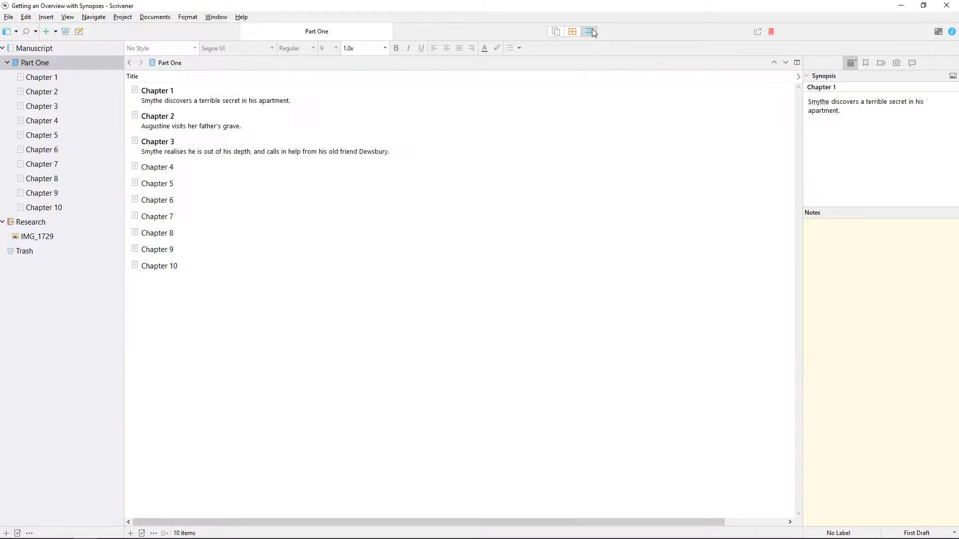
pyautogui.click(533, 161)
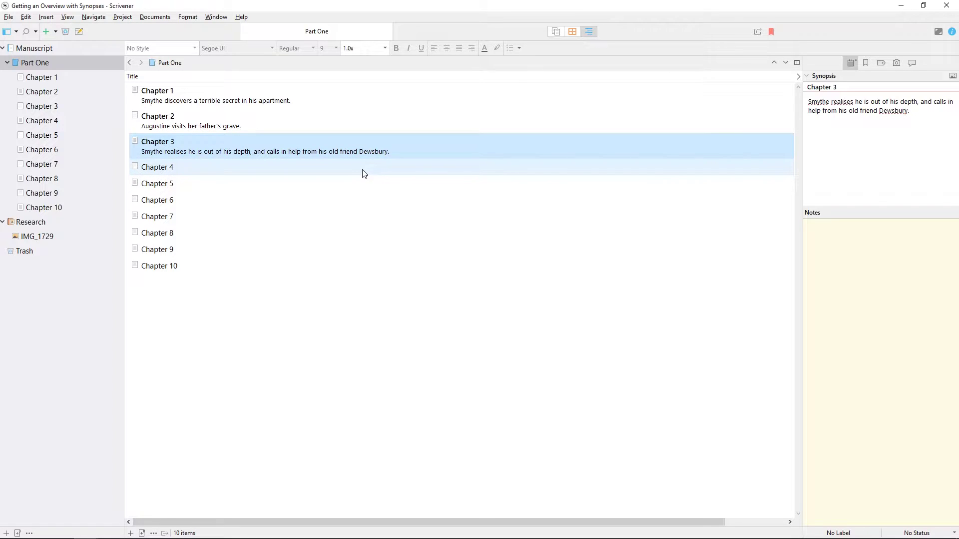
pyautogui.click(572, 31)
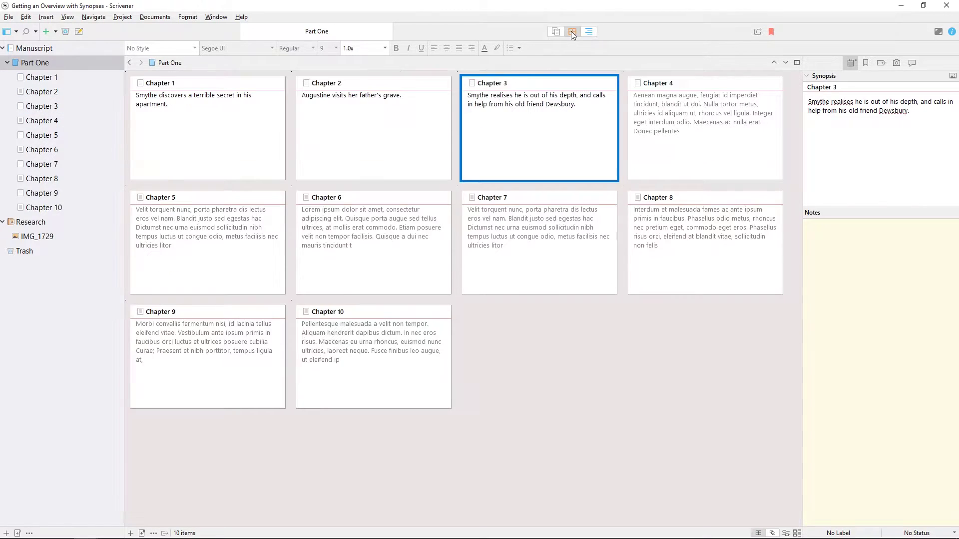
pyautogui.click(603, 327)
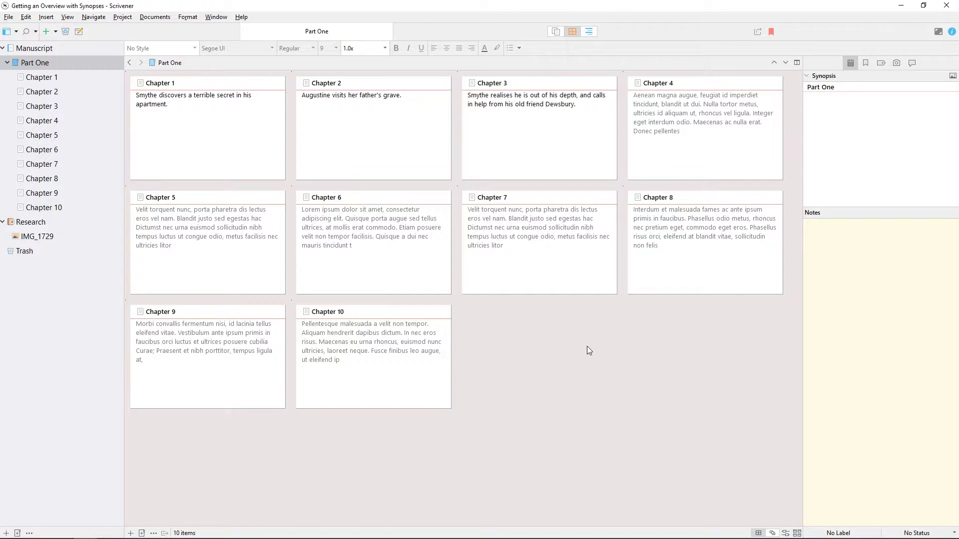
# - Add a document after Chapter 10 with synopsis 'Augustine clashes with her uncle over dinner.' and body 'Lorem ipsum dolor sit amet,'
pyautogui.click(44, 207)
pyautogui.click(46, 32)
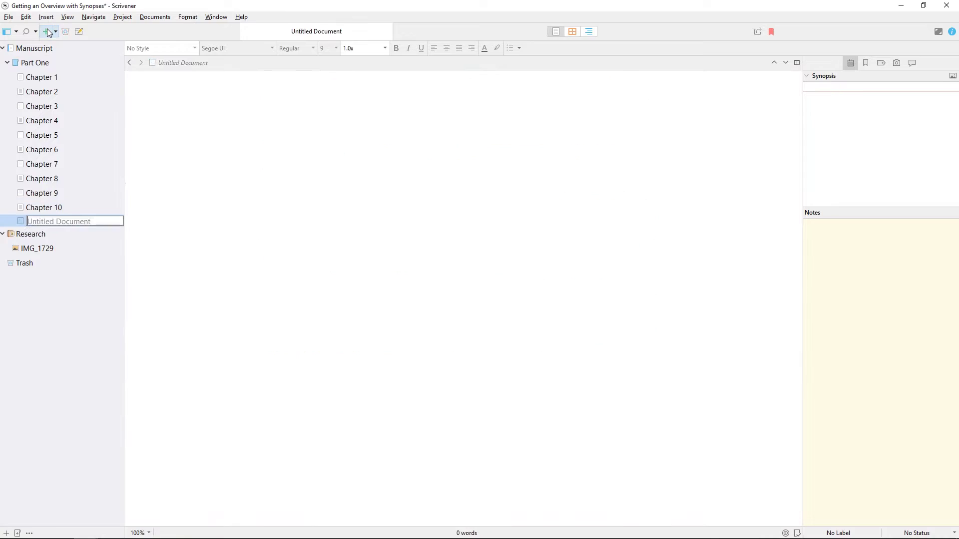
pyautogui.click(893, 119)
pyautogui.write('Augustine clashes with her uncle over dinner.')
pyautogui.press('Return')
pyautogui.click(403, 99)
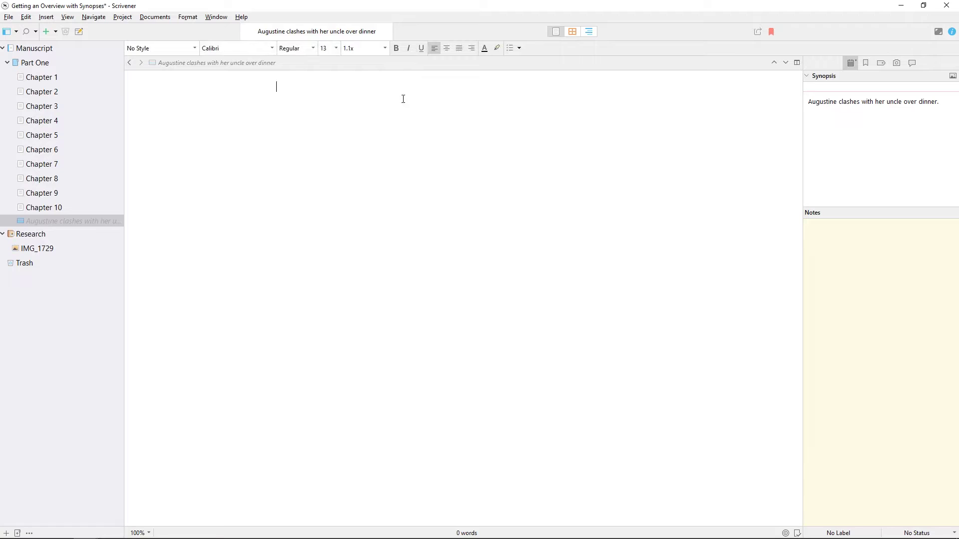
pyautogui.write('Lorem ipsum dolor sit amet,')
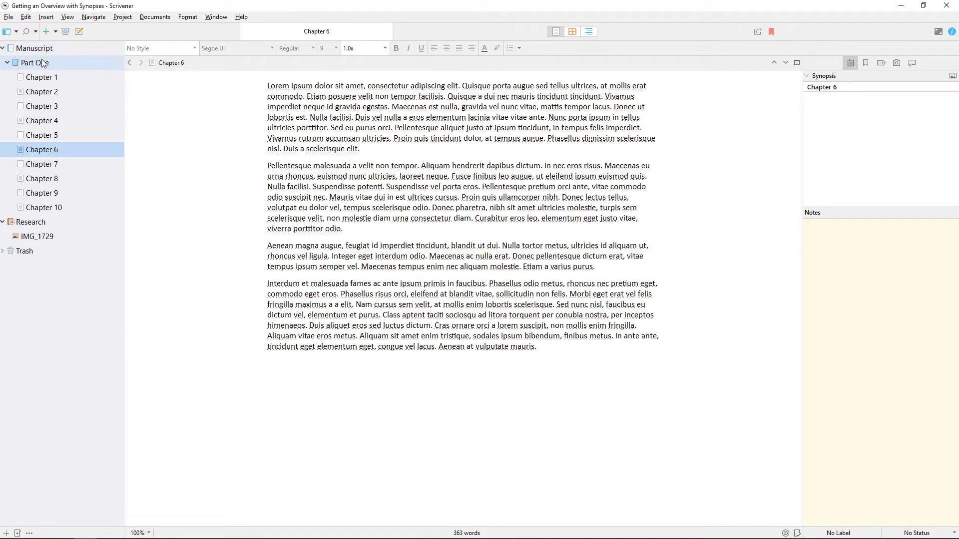
# - List Part One in Outliner and begin Chapter 4's synopsis 'Augustine clashes with her sis'
pyautogui.click(43, 63)
pyautogui.click(589, 31)
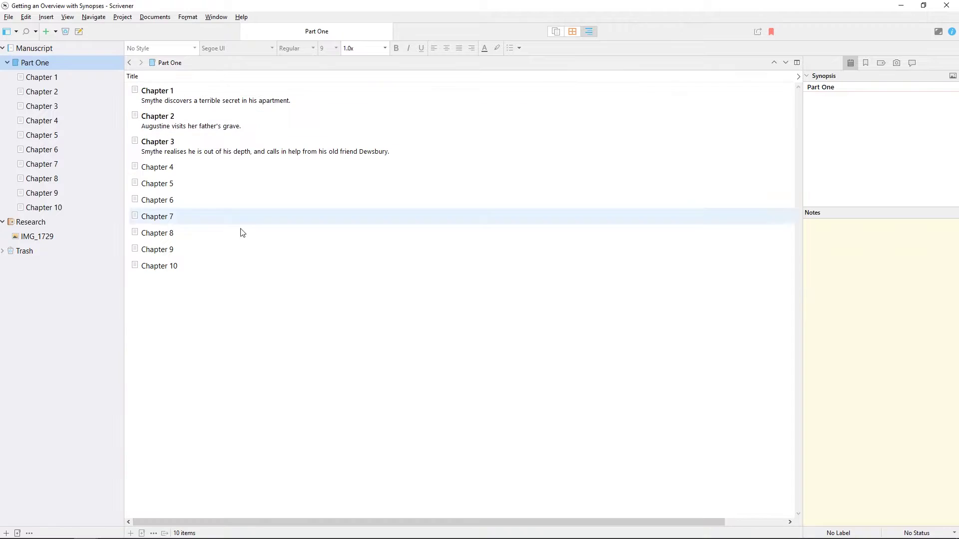
pyautogui.click(188, 170)
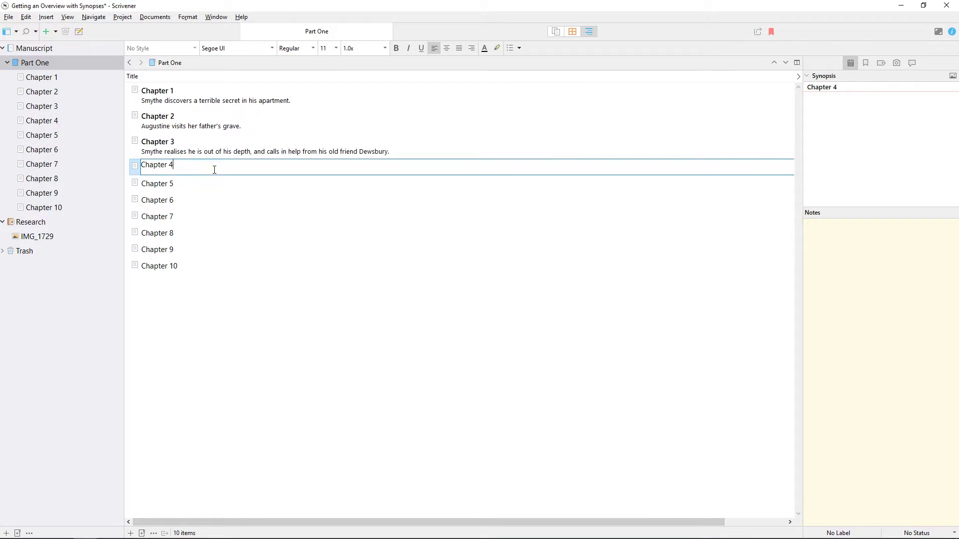
pyautogui.press('Tab')
pyautogui.write('Au')
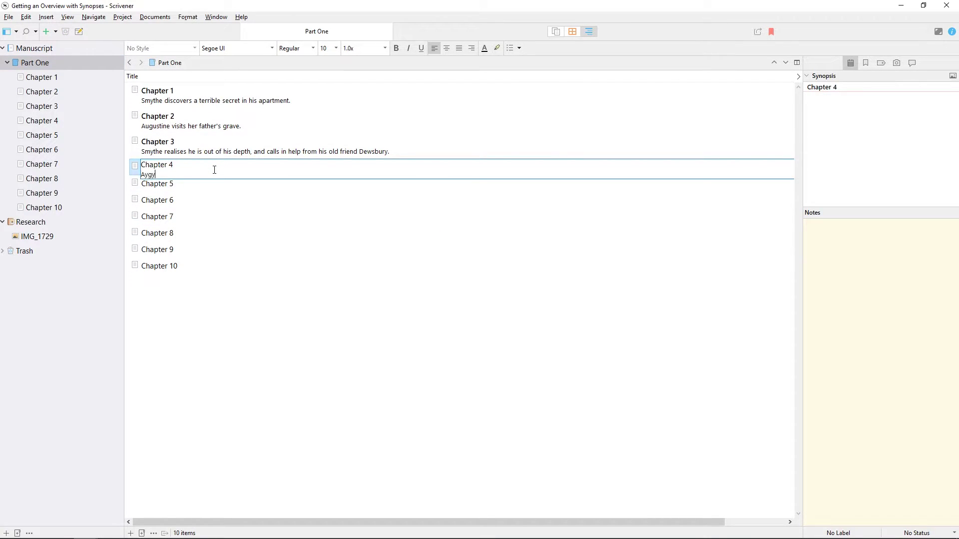
pyautogui.write('gustine clashes with her sis')
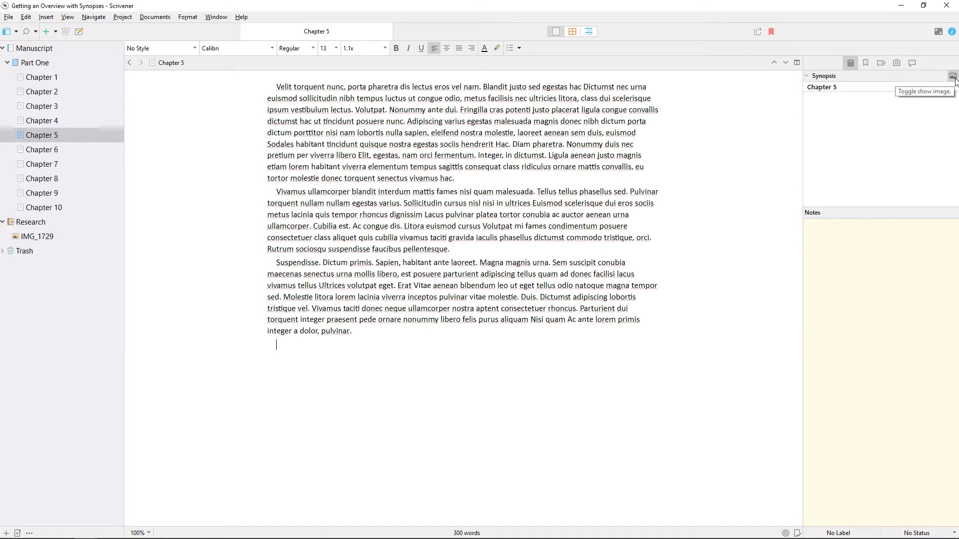
# - Drop a photo in as Chapter 5's image synopsis, add text 'Written synopsis', then show Part One's corkboard
pyautogui.click(952, 77)
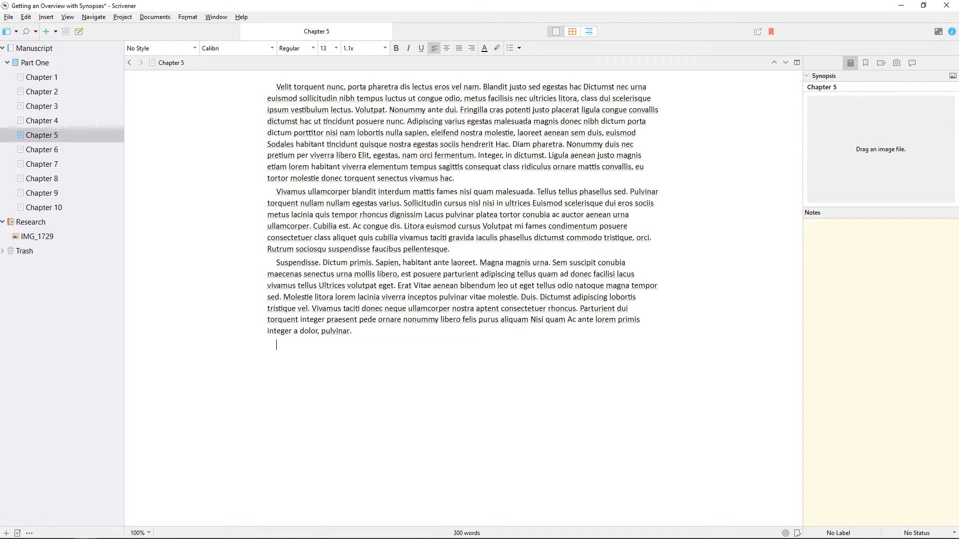
pyautogui.moveTo(958, 148); pyautogui.dragTo(848, 148)
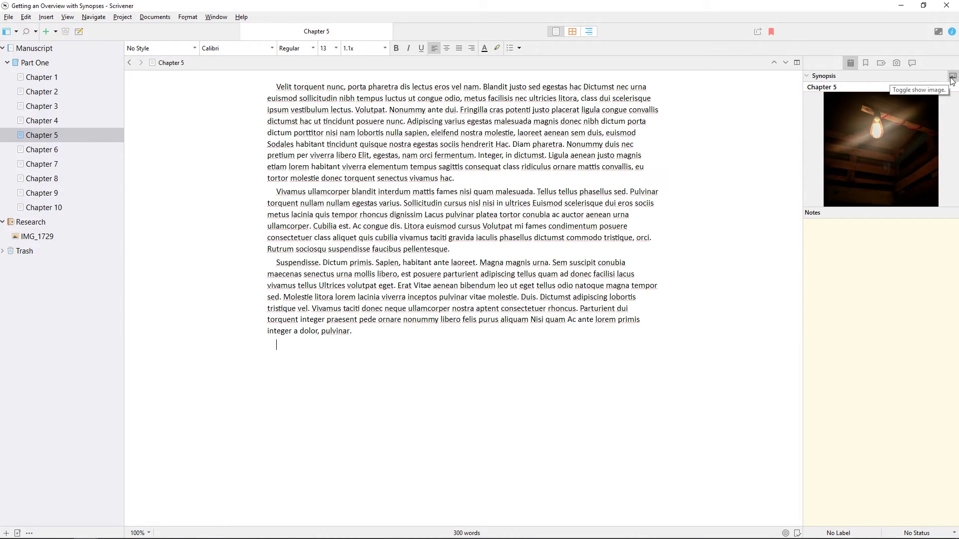
pyautogui.click(952, 80)
pyautogui.click(911, 119)
pyautogui.write('Written synopsis')
pyautogui.click(952, 76)
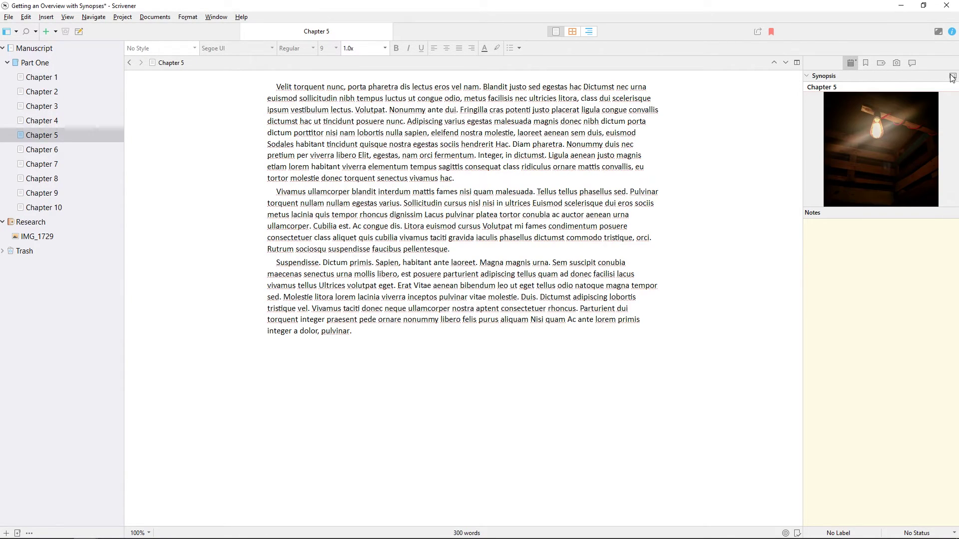
pyautogui.hotkey('ctrl', '2')
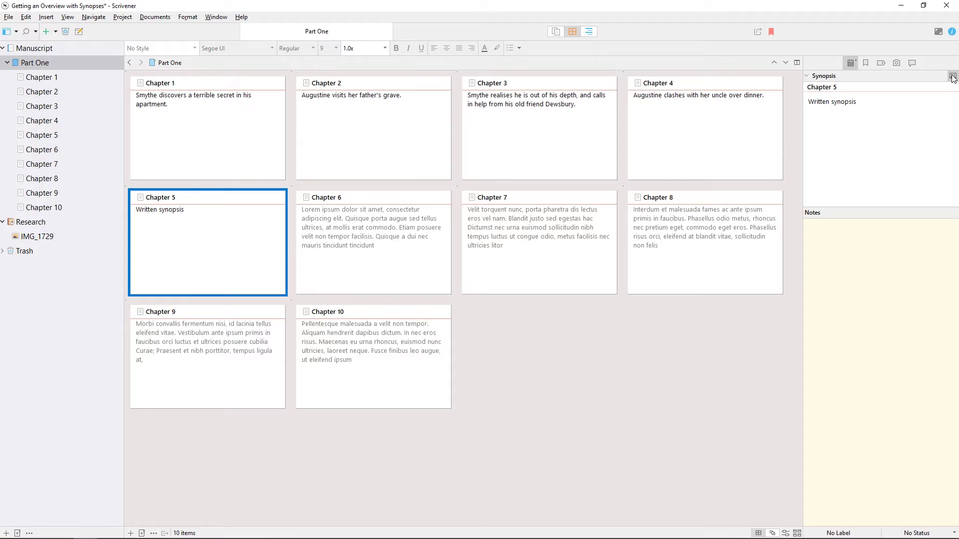
# - Toggle Chapter 5's card between text and photo, leaving the photo showing
pyautogui.click(952, 76)
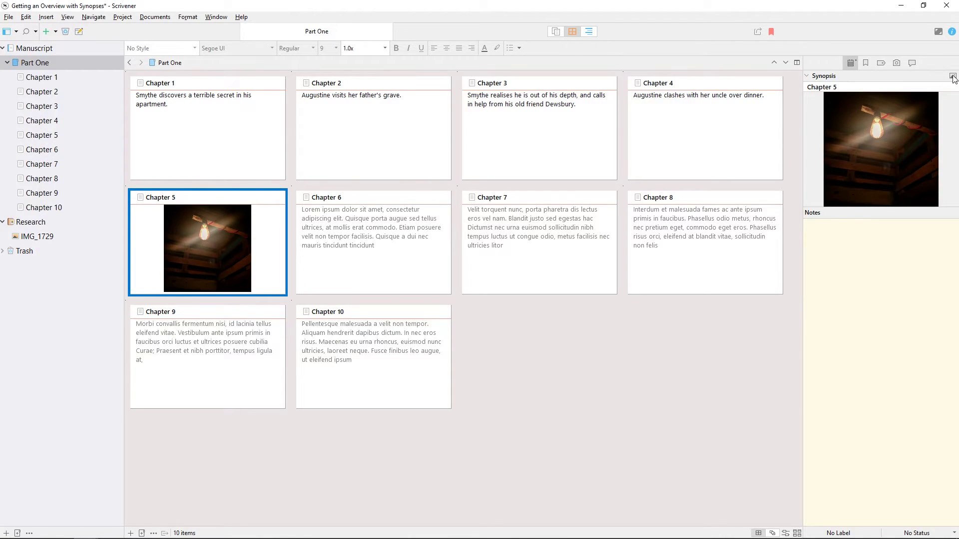
pyautogui.click(952, 77)
pyautogui.click(952, 76)
# - Switch Part One to Outliner and review Chapter 4's and Chapter 5's synopses
pyautogui.click(589, 32)
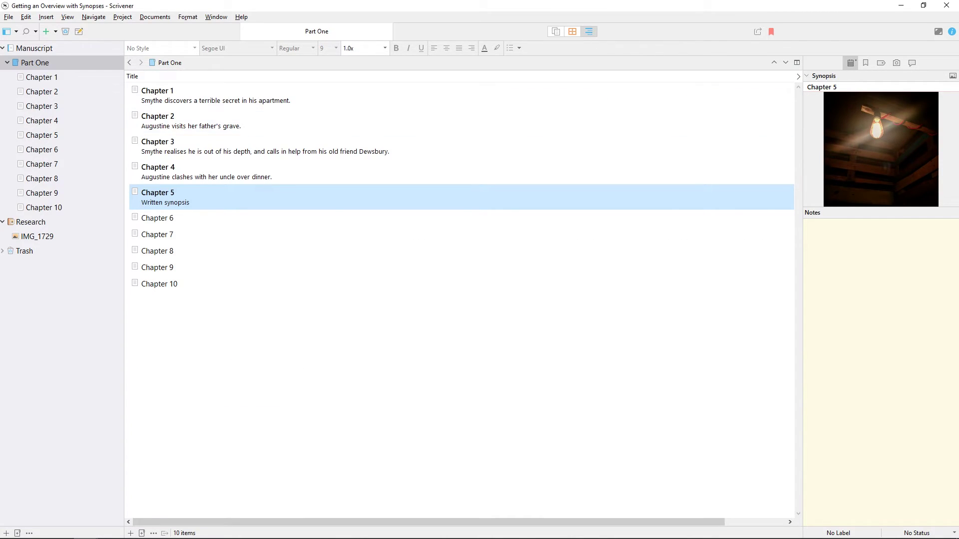
pyautogui.click(430, 179)
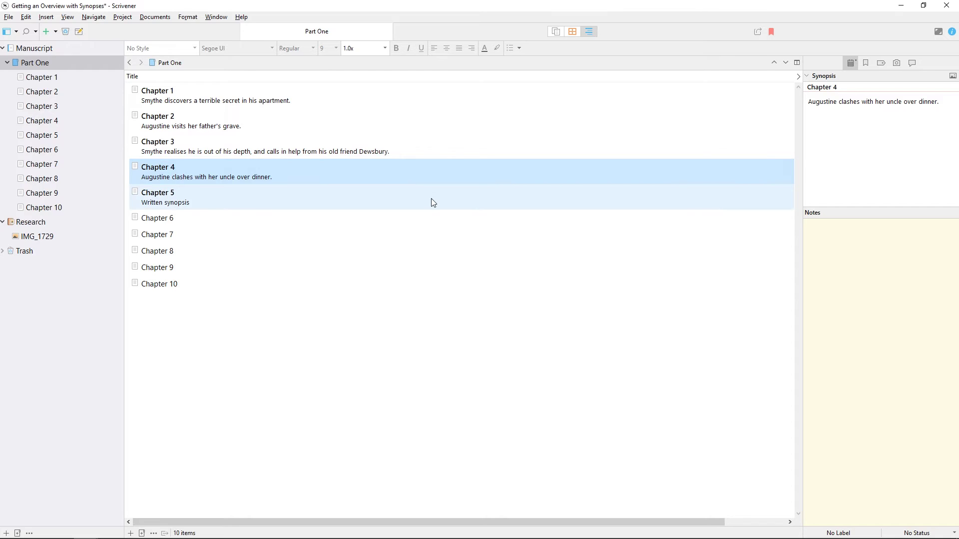
pyautogui.click(433, 201)
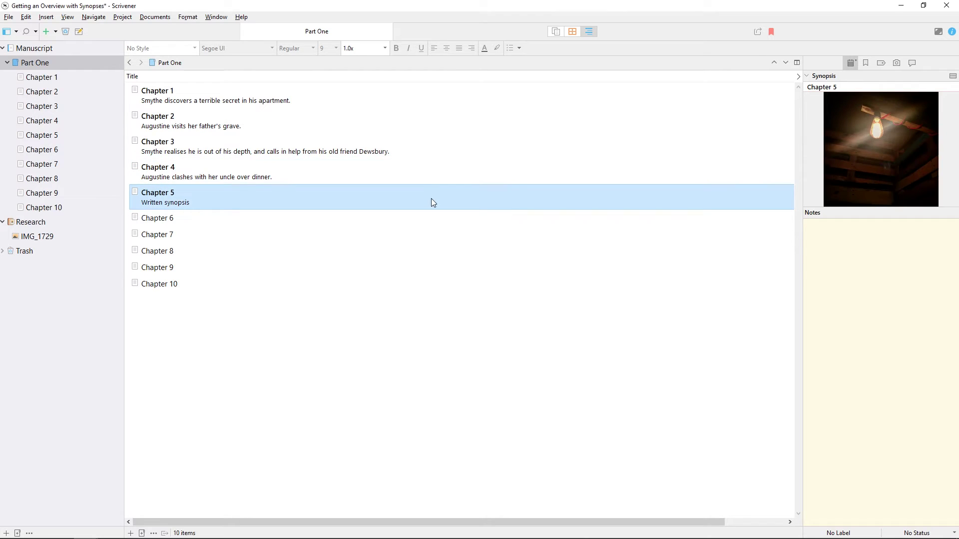
# - Bring up the Scale To Fit and Clear Image options for Chapter 5's synopsis image
pyautogui.rightClick(854, 125)
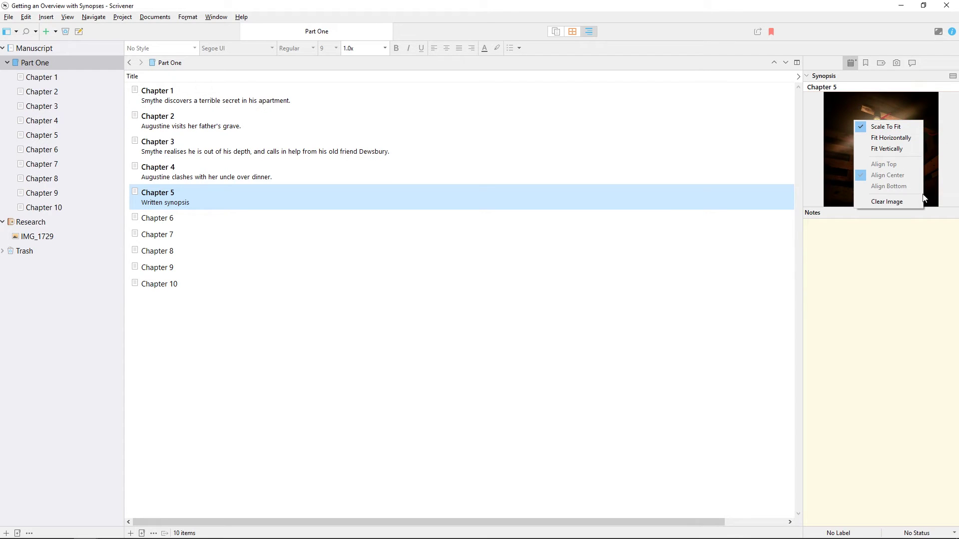